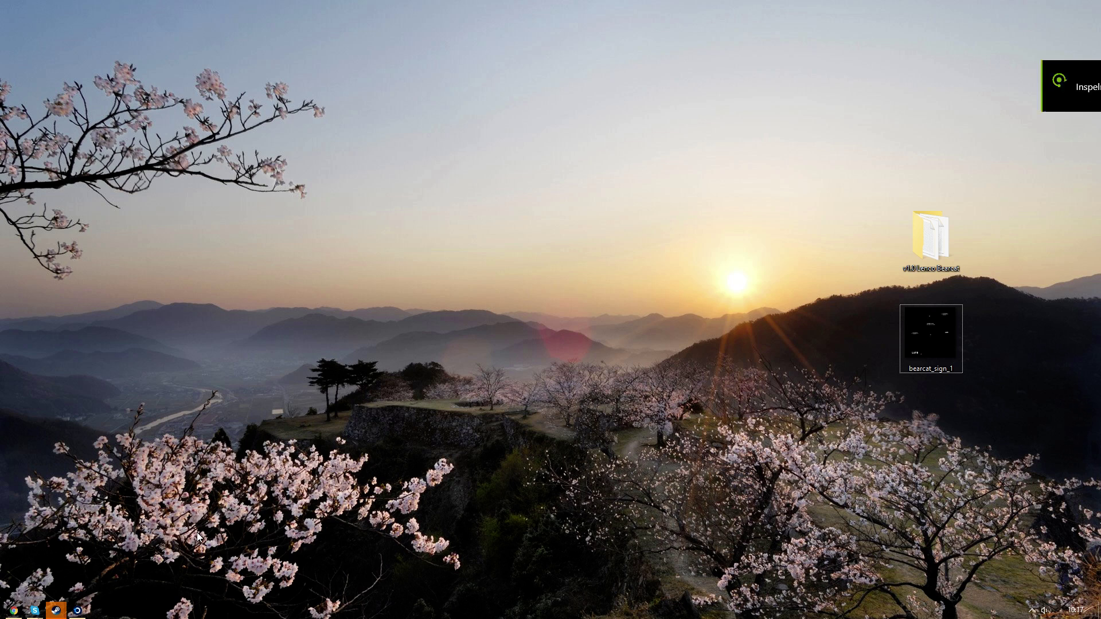
Make Start10's taskbar less solid using the Transparency slider, then shift the settings window left.
left_click(80, 611)
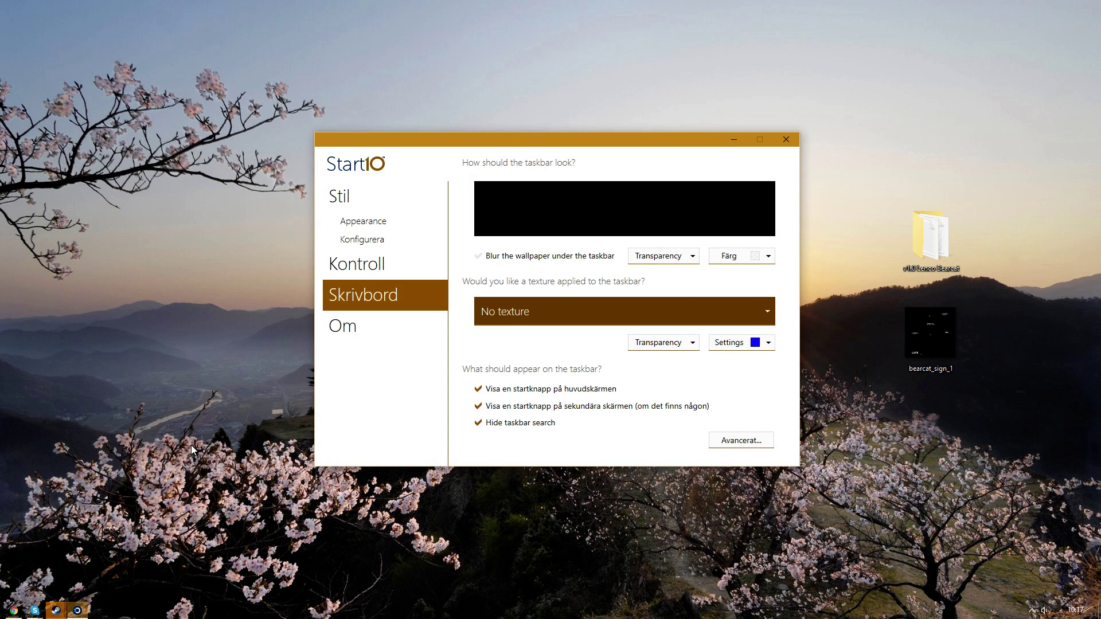
left_click(674, 251)
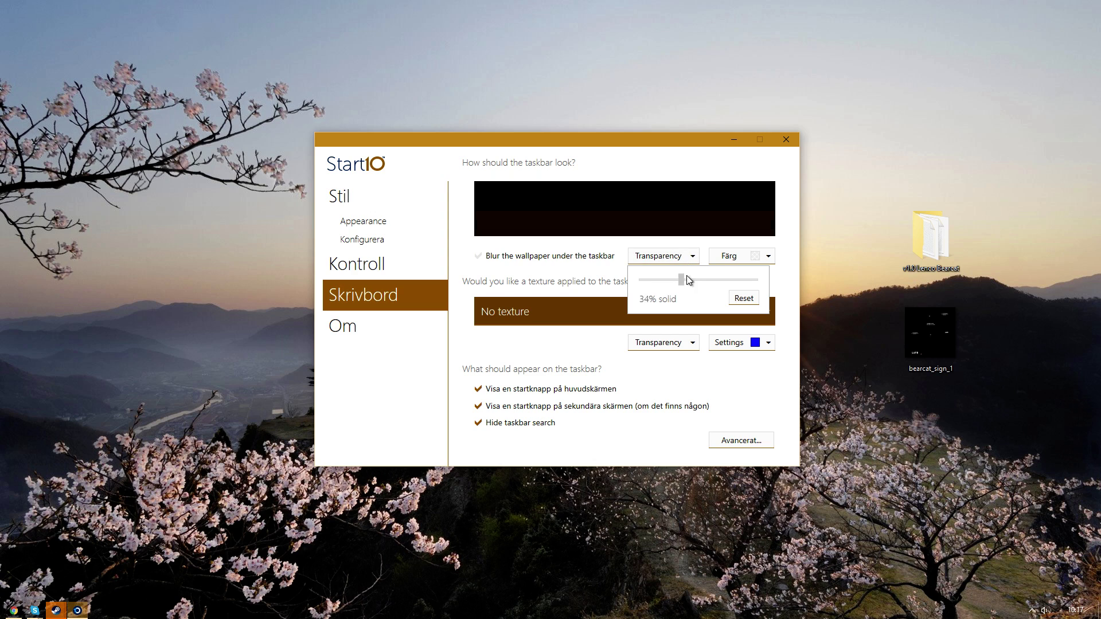
mouse_move(686, 280)
left_mouse_down()
mouse_move(744, 281)
mouse_move(605, 288)
left_mouse_up()
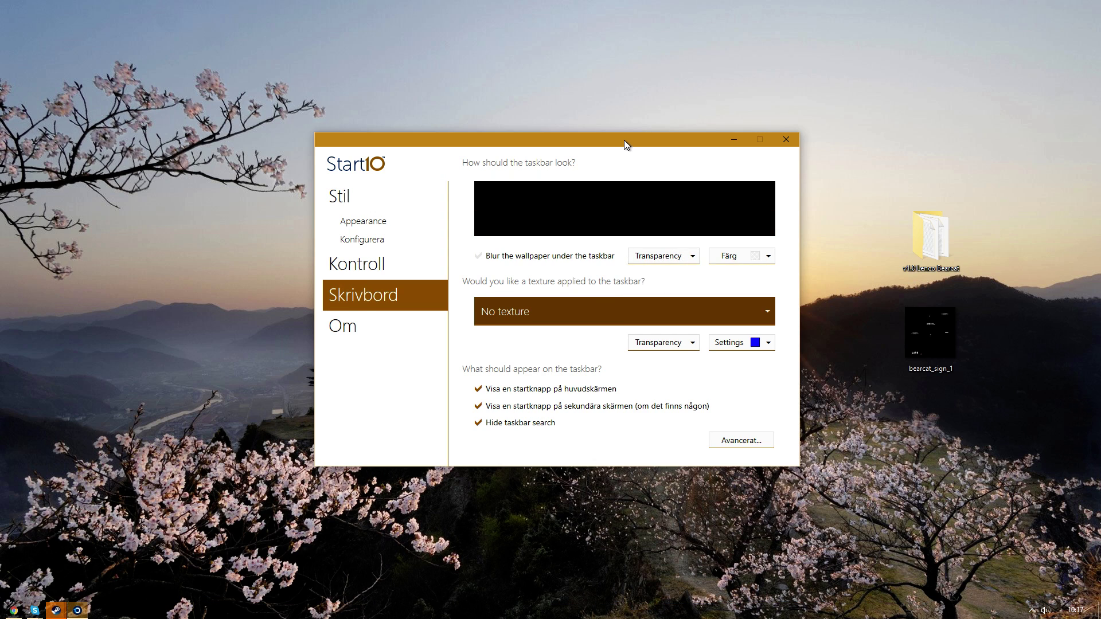
left_click_drag(623, 141, 566, 147)
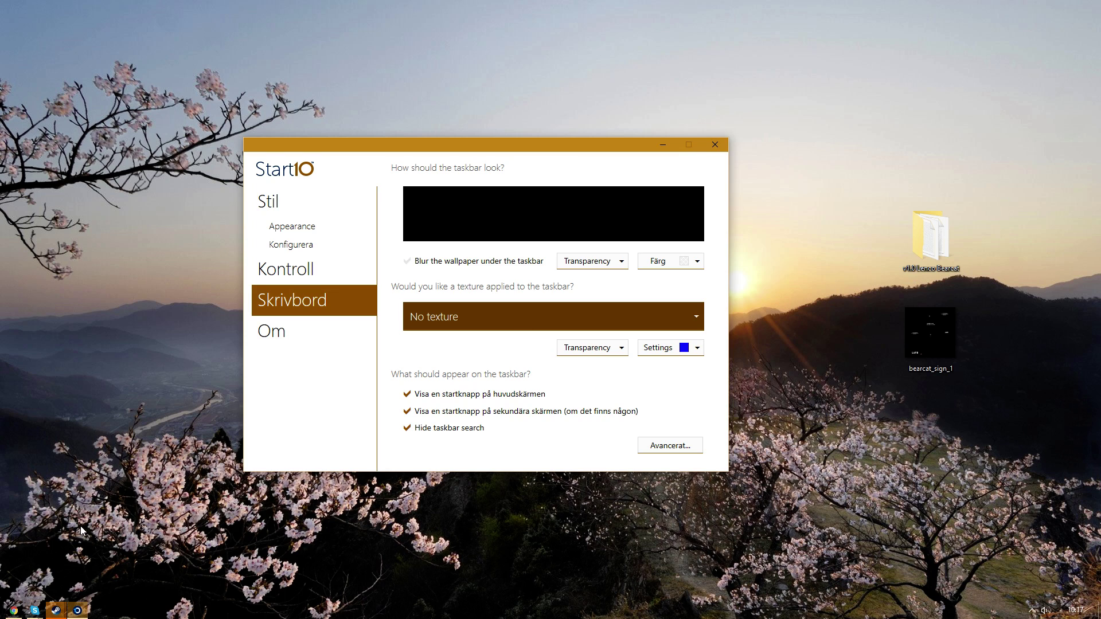
Cancel the American Truck Simulator install started by mistake from Steam's tray menu.
left_click(1036, 612)
right_click(1031, 568)
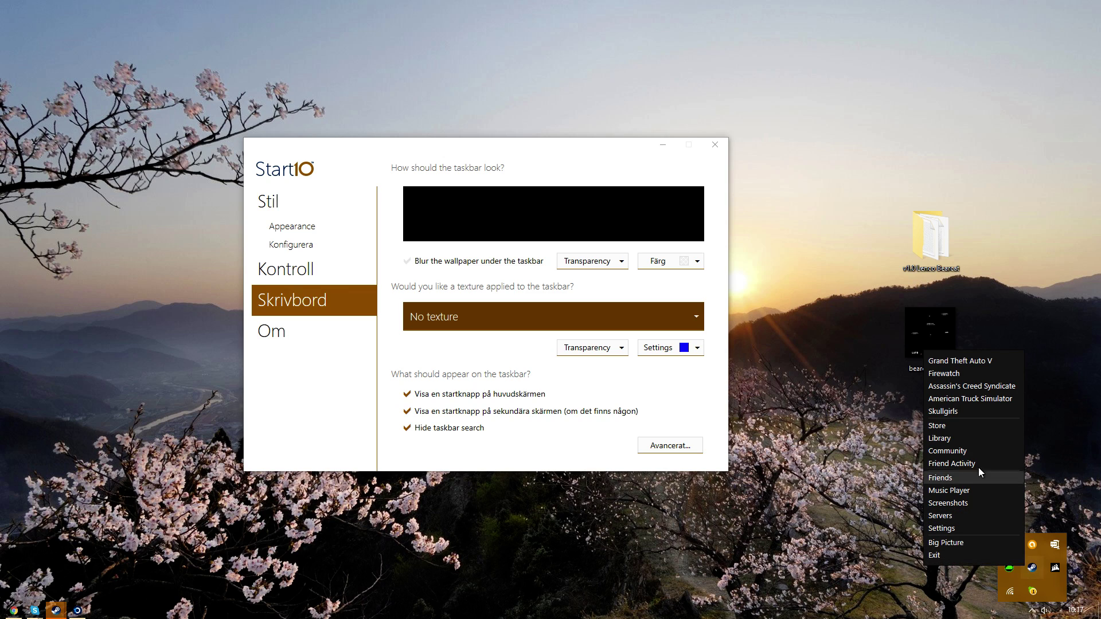
left_click(979, 397)
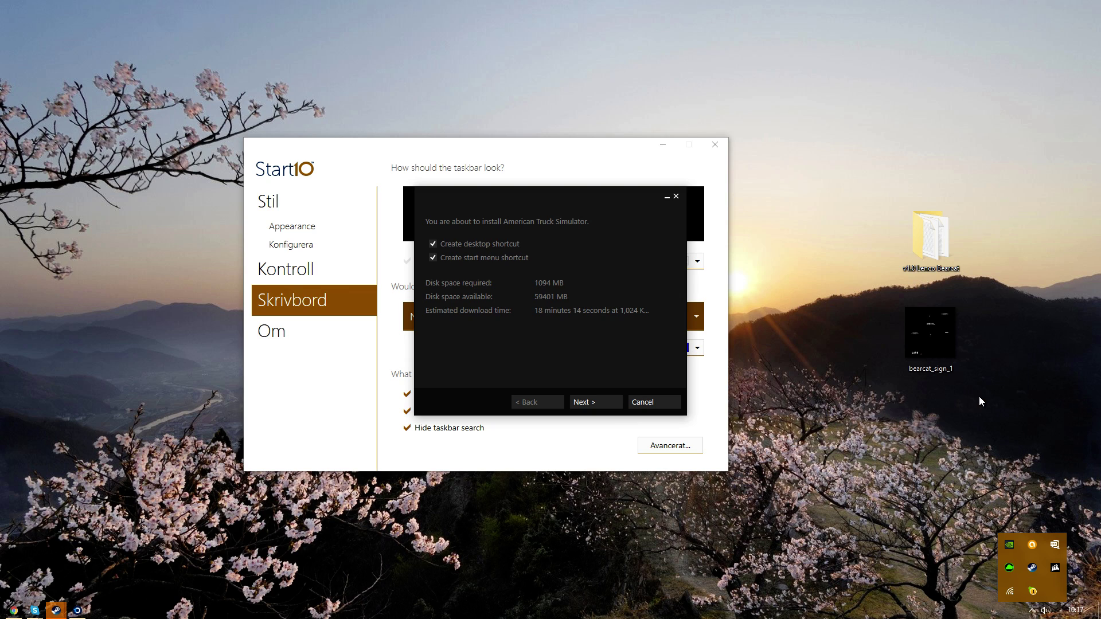
left_click(677, 196)
Launch Firewatch from Steam's tray game list, then bring Start10's settings window forward.
left_click(1043, 610)
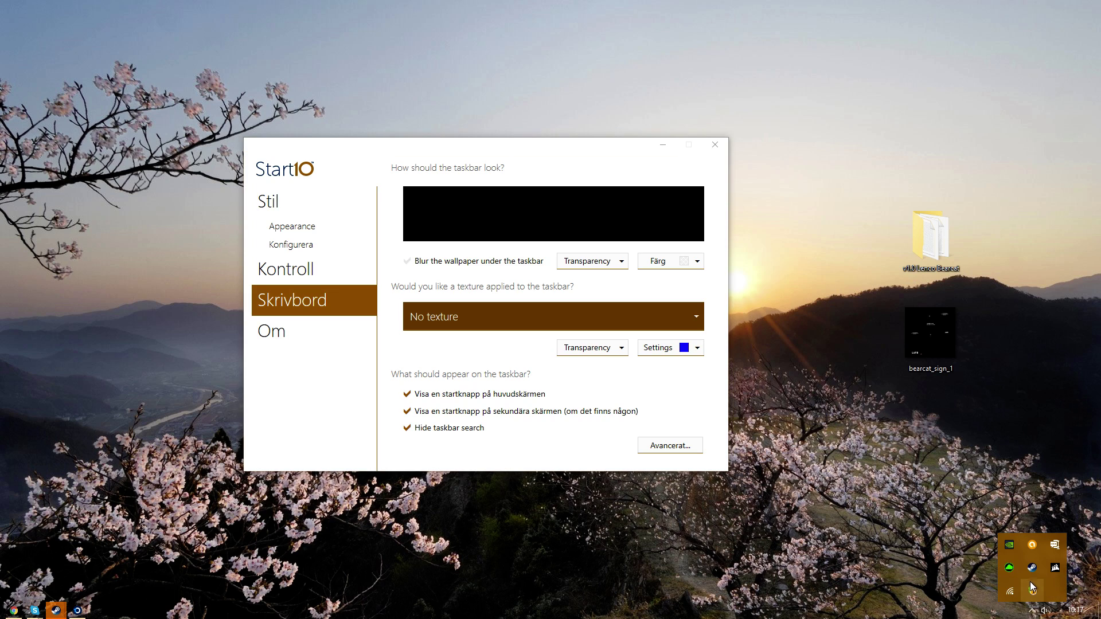
right_click(1036, 579)
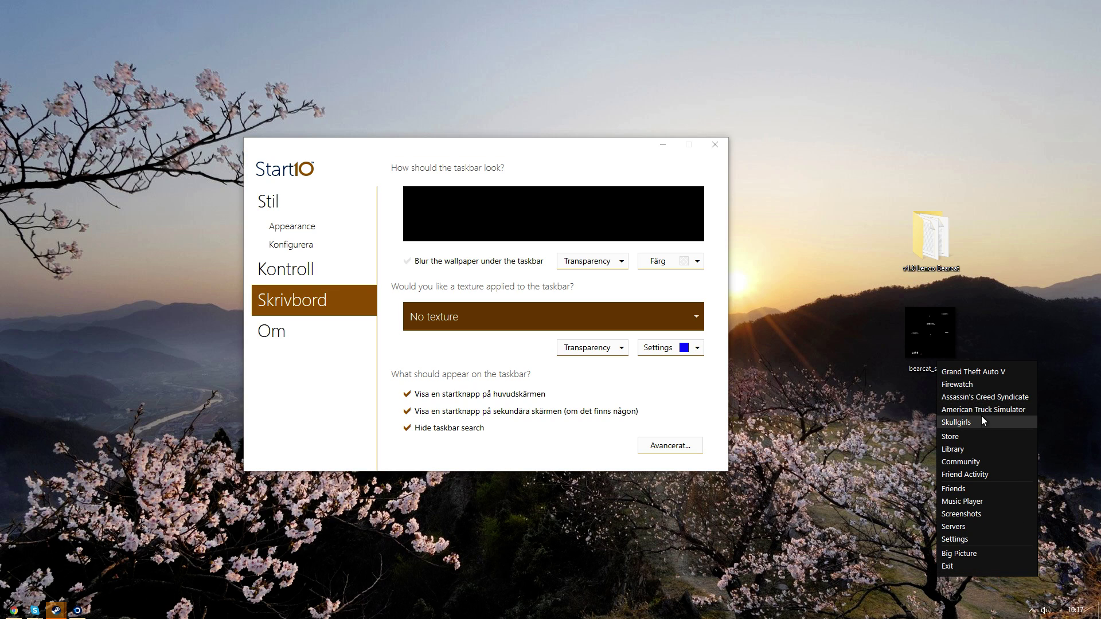
left_click(982, 385)
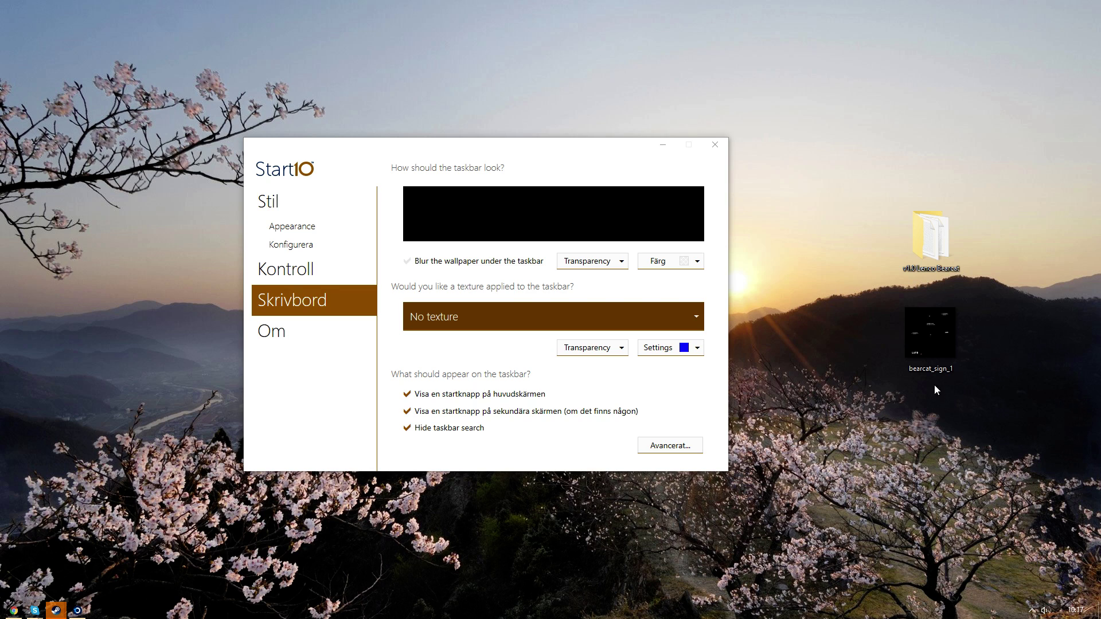
left_click(658, 148)
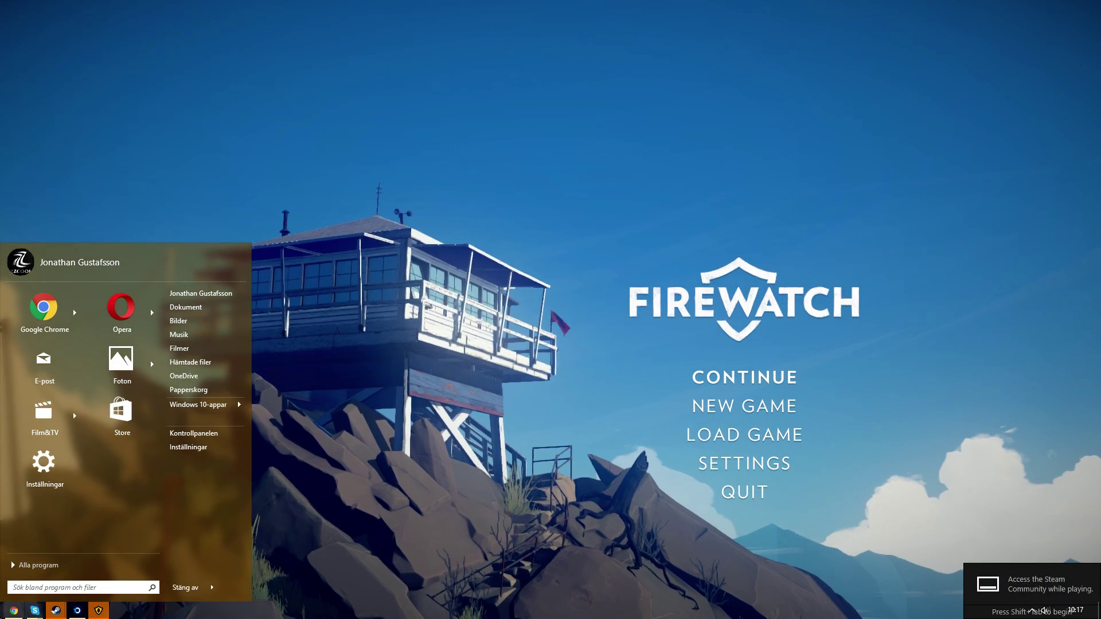
Dismiss the Start menu and focus the Firewatch main menu fullscreen.
key("super")
left_click(12, 610)
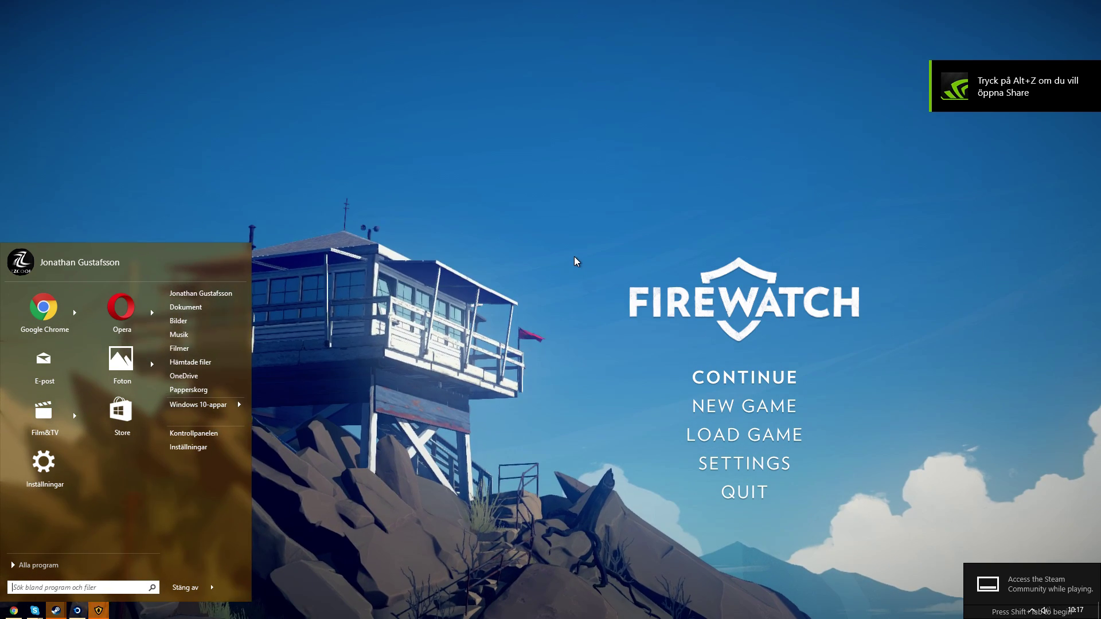
left_click(575, 260)
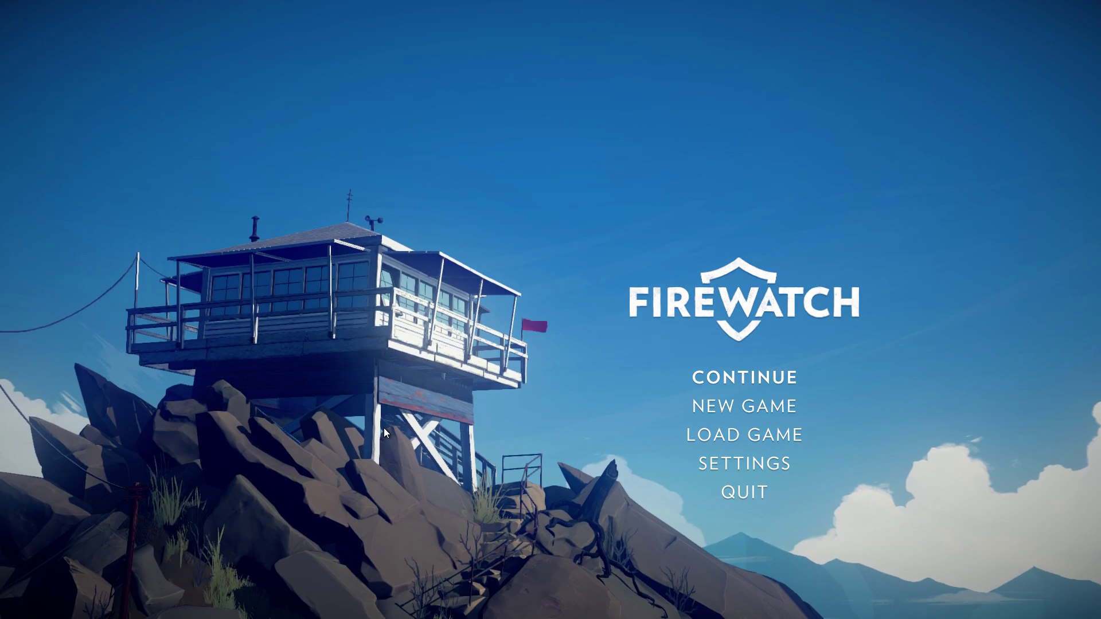
Bring up the Start menu over the Firewatch game with the Windows key.
key("super")
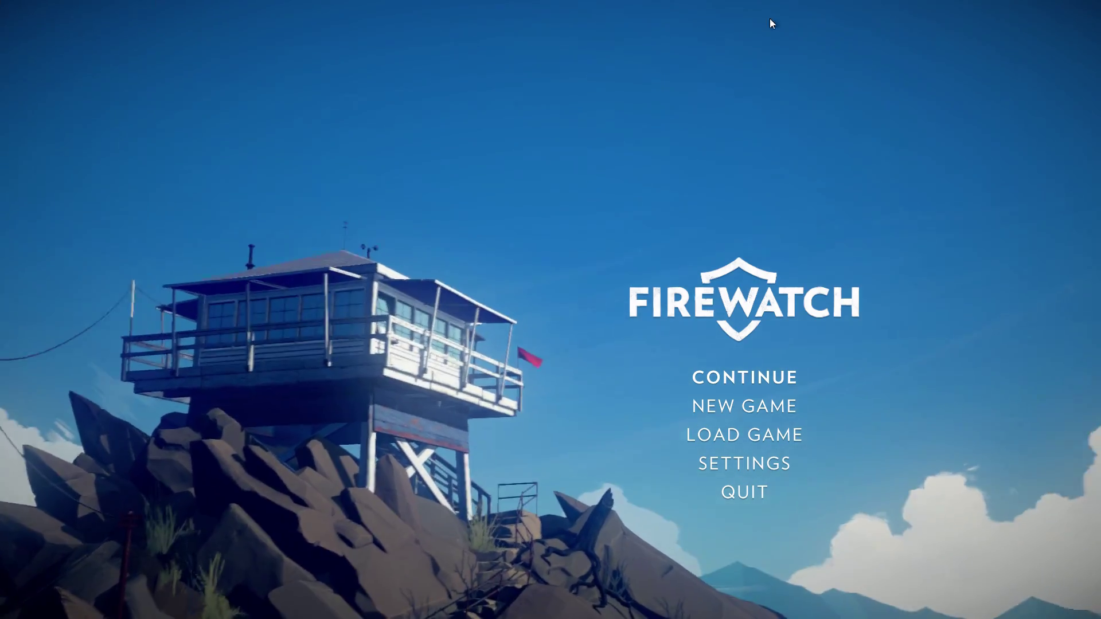
Quit Firewatch from its main menu and close the Start10 settings window.
left_click(746, 492)
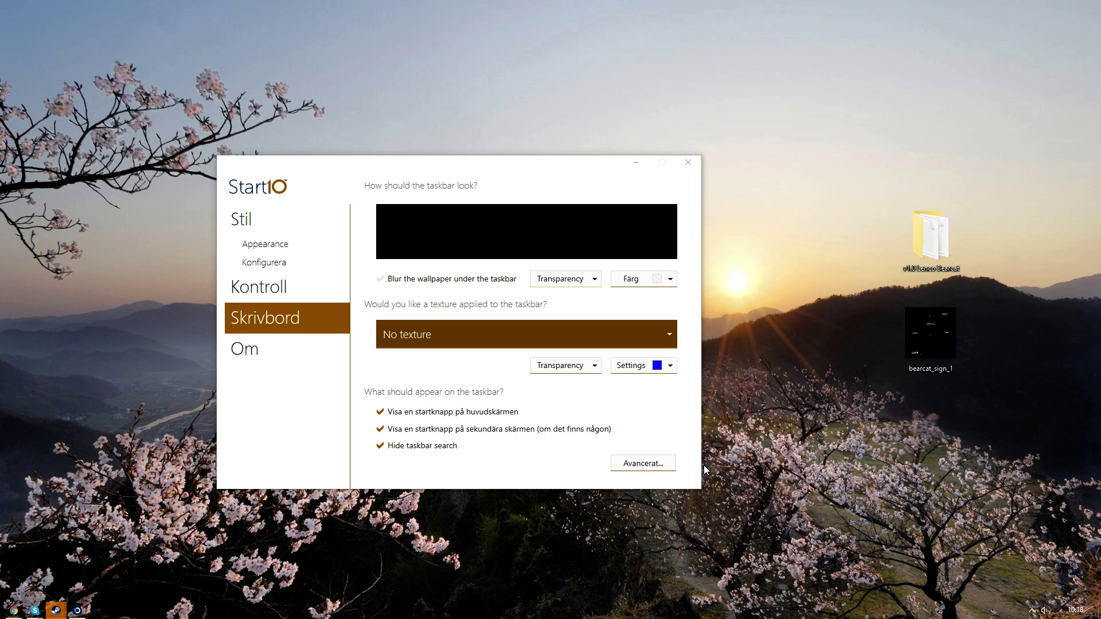
left_click(689, 163)
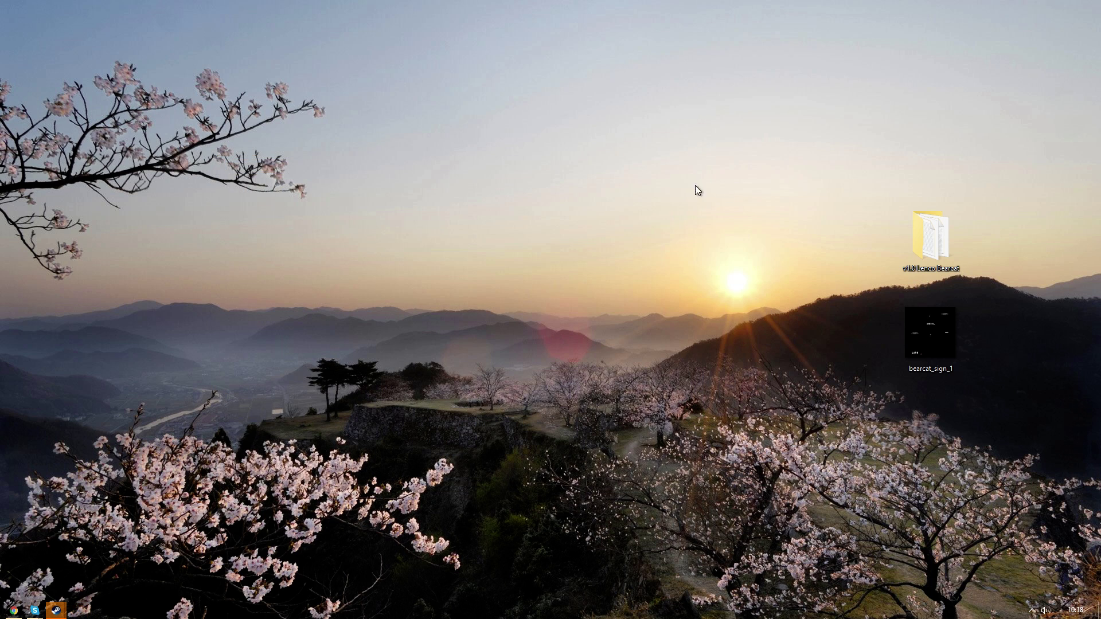